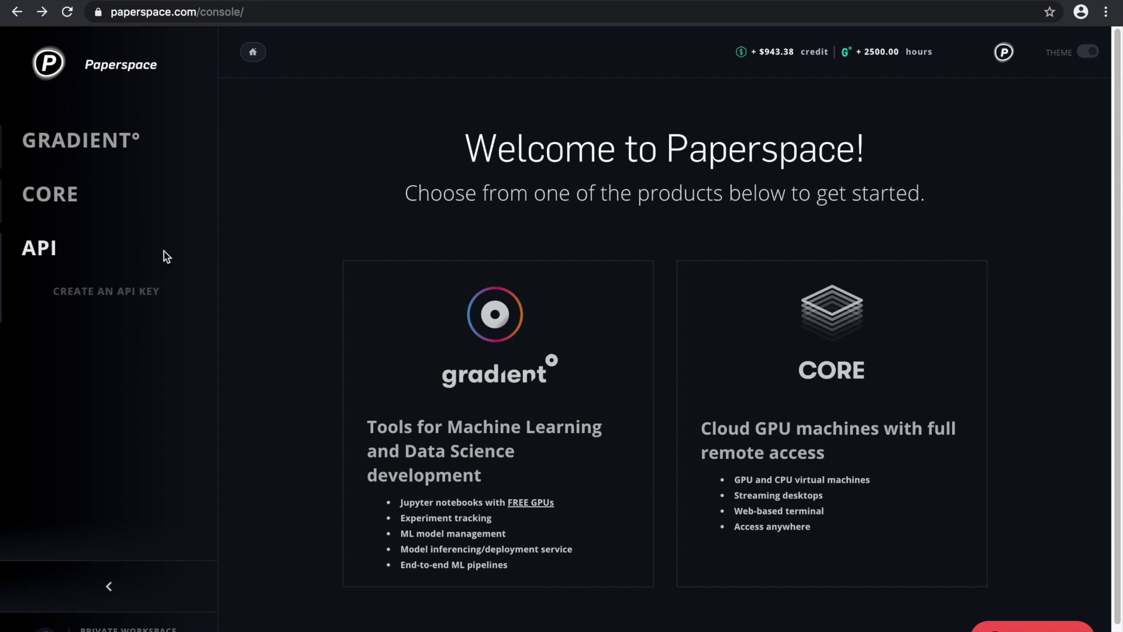
Step: From the API page, create token 'My API Key' described 'For Testing' and copy its key
click(123, 294)
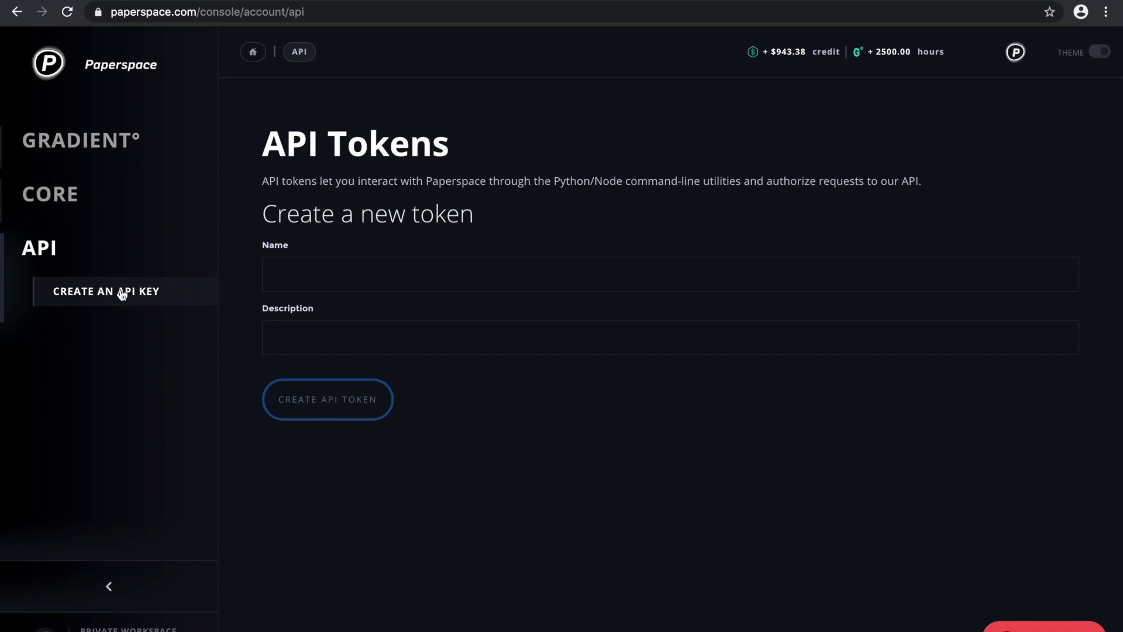
click(275, 274)
text(My API Key)
key(Tab)
text(For T)
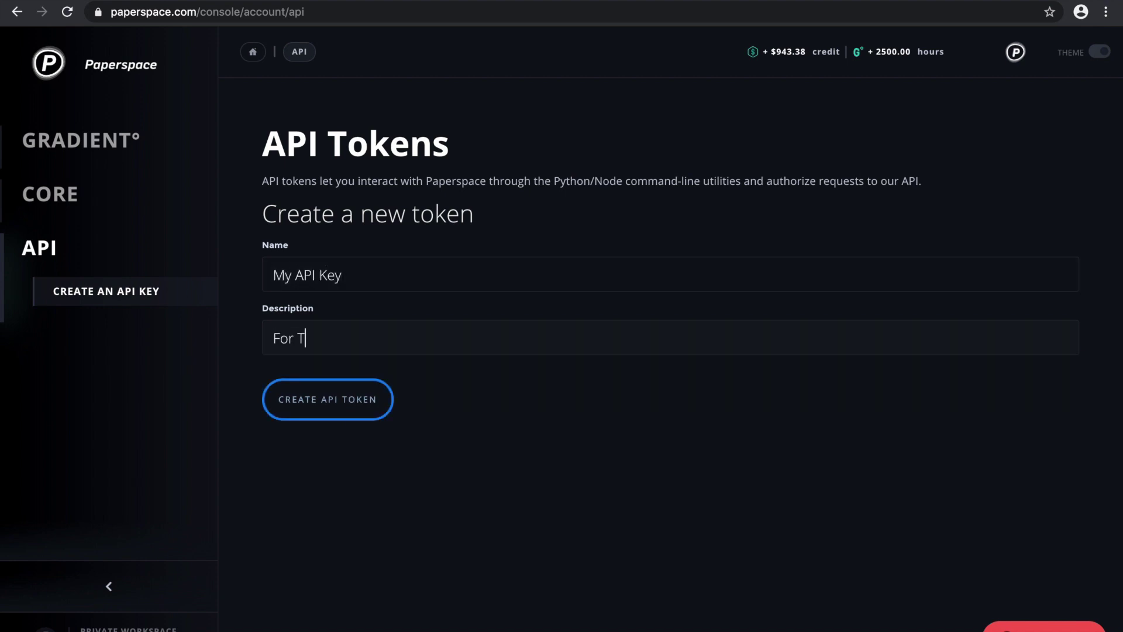
text(esting)
key(Return)
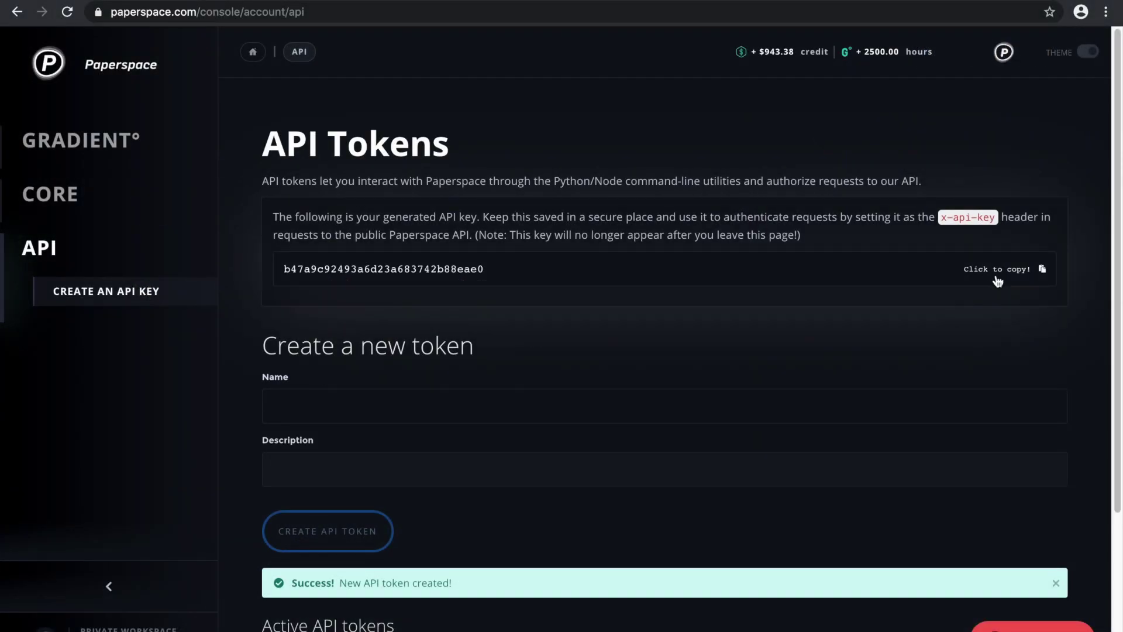
click(997, 282)
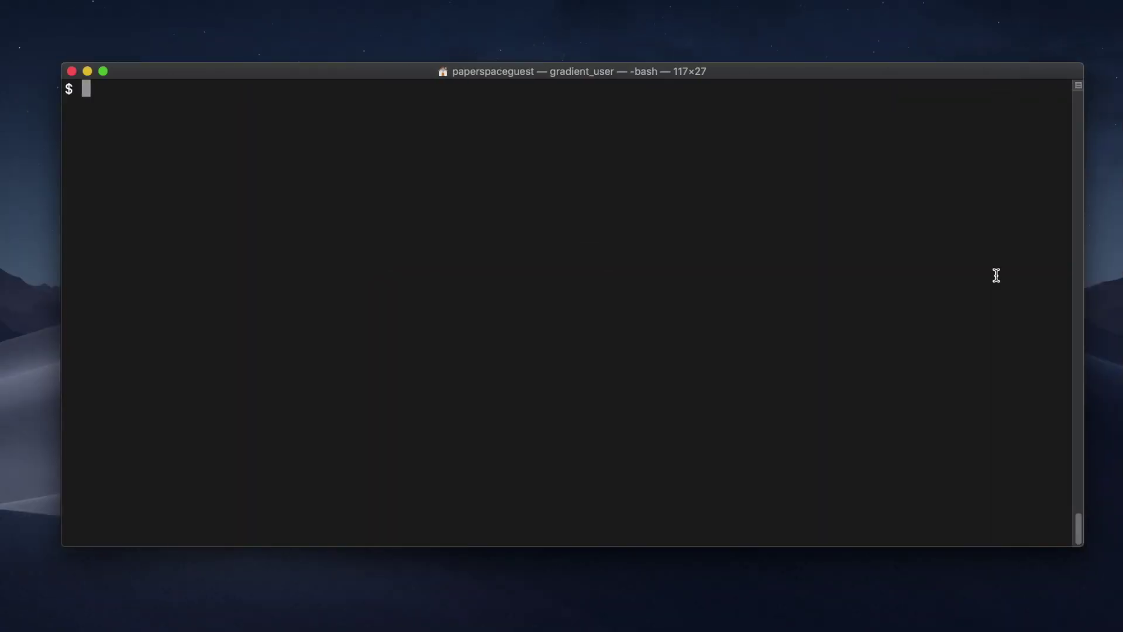
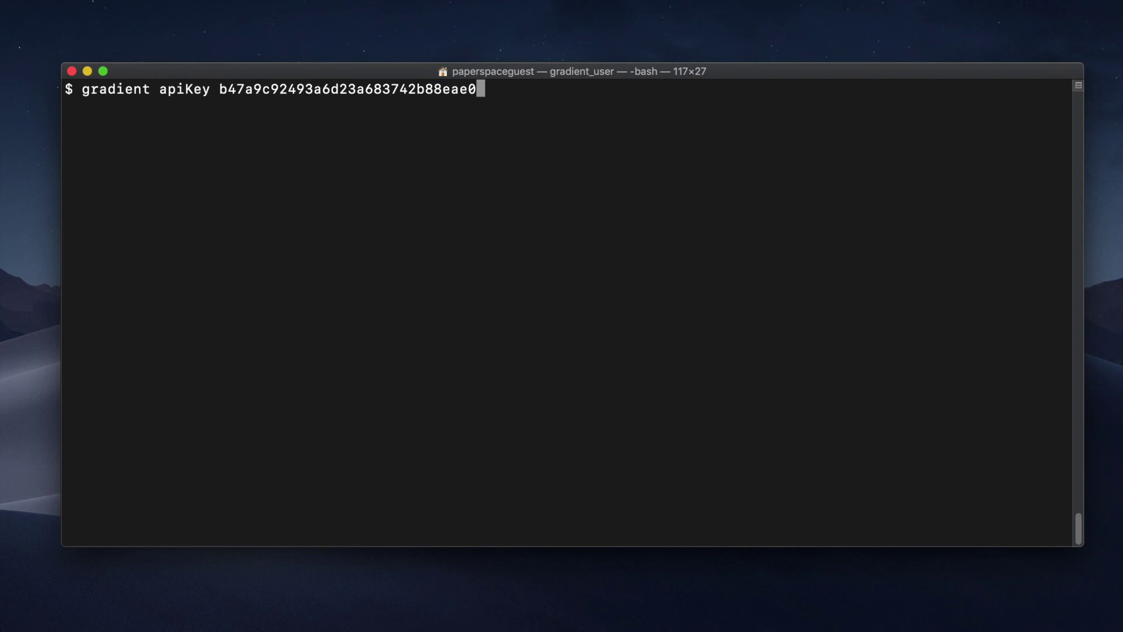
Step: Run 'gradient apiKey' with the pasted key to store it as the CLI's global key
key(Return)
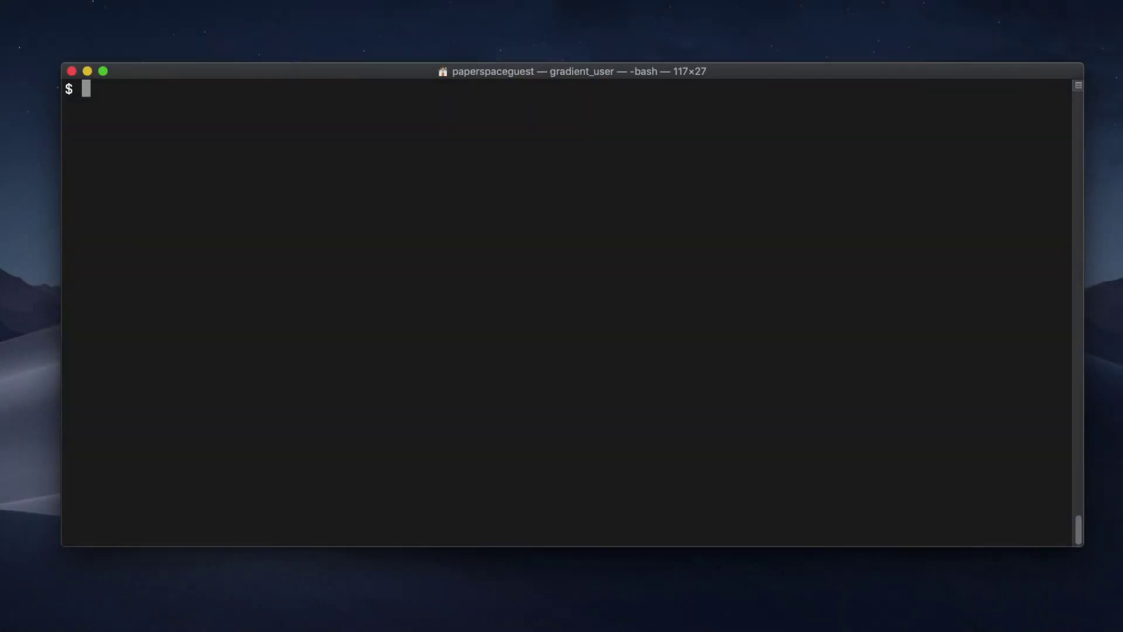
text(gradient ex)
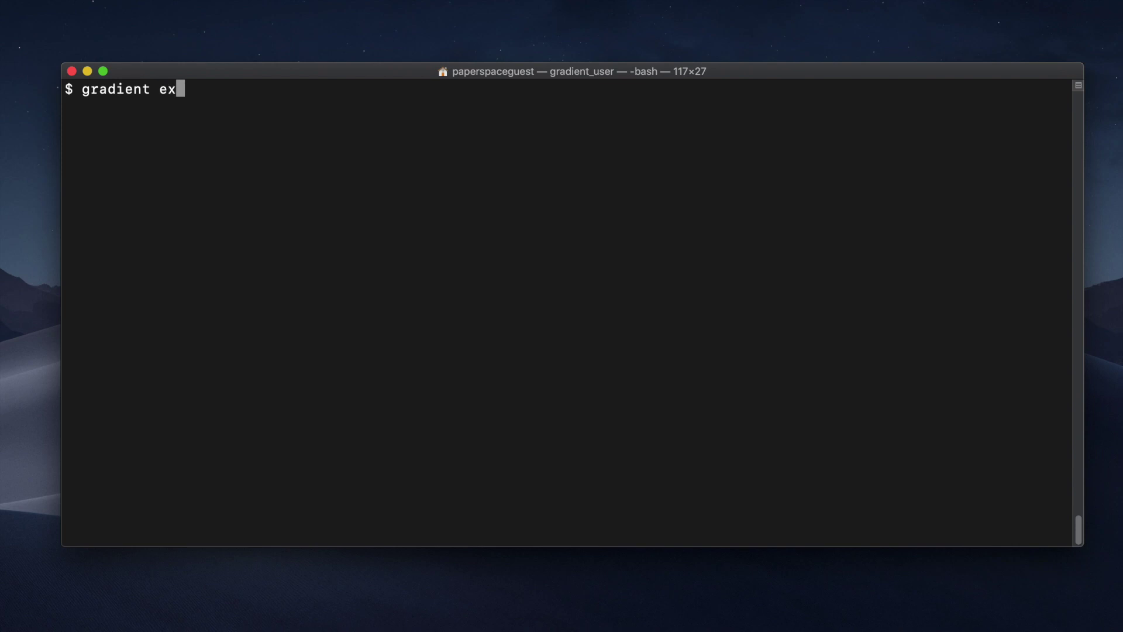
text(periments run .. --api)
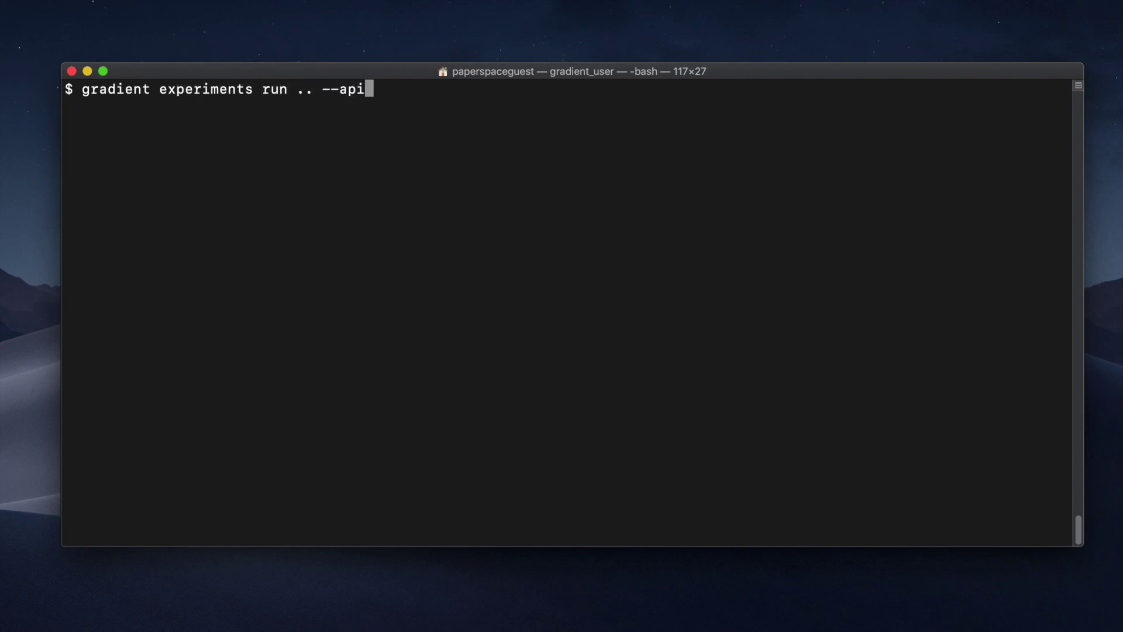
text(Key)
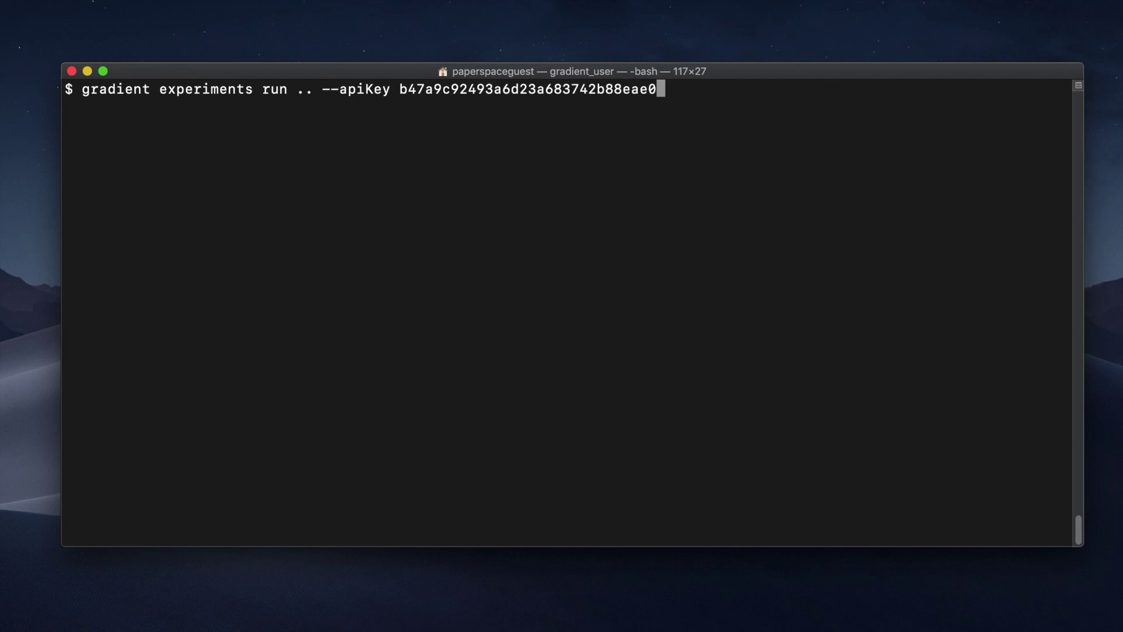